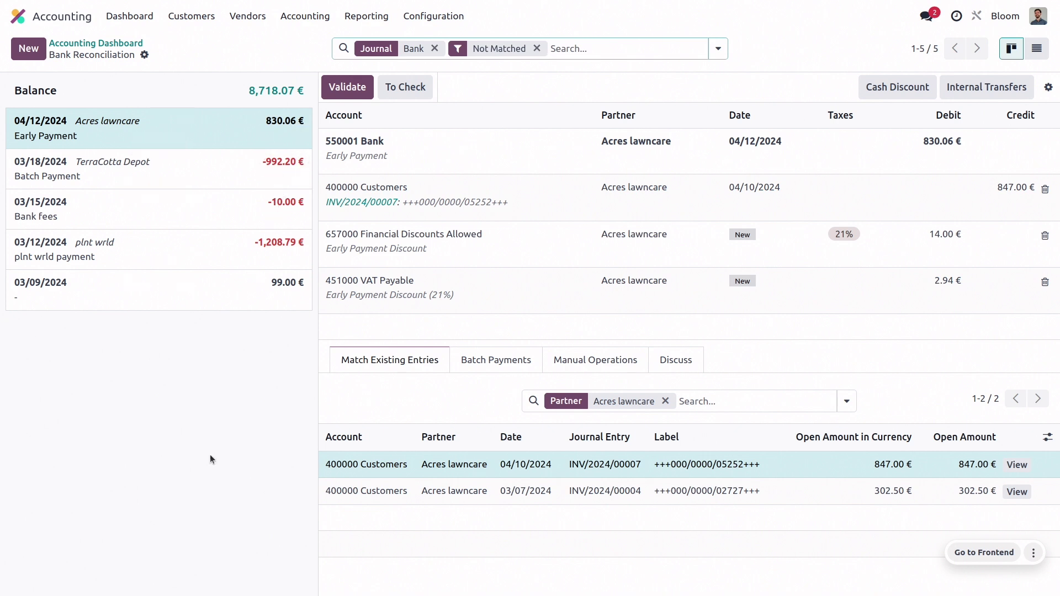
Remove the Not Matched filter from the bank transactions and view the blank New Transaction form without saving an entry.
click(536, 48)
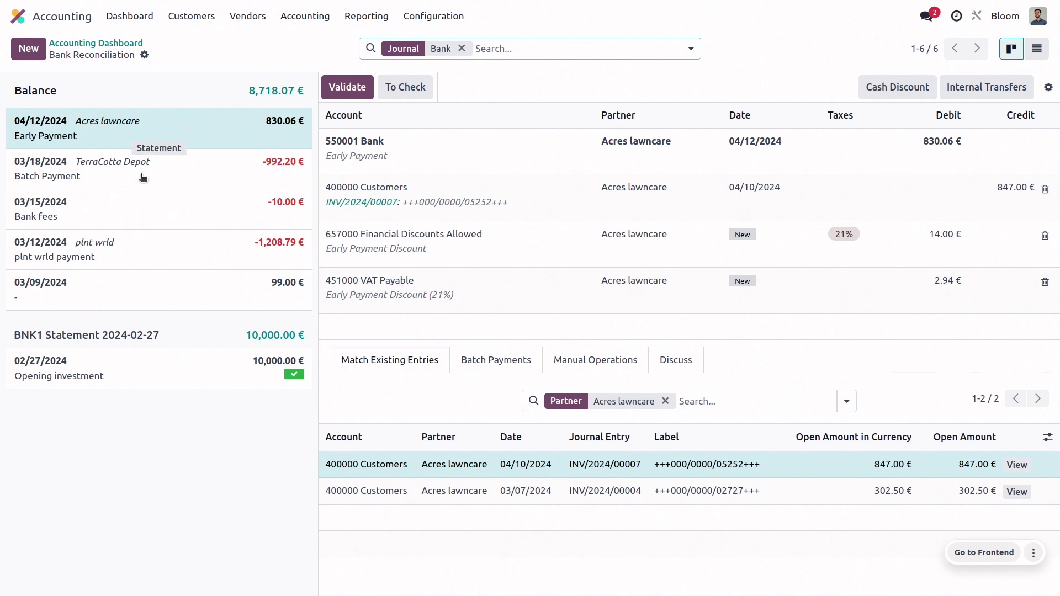
click(35, 51)
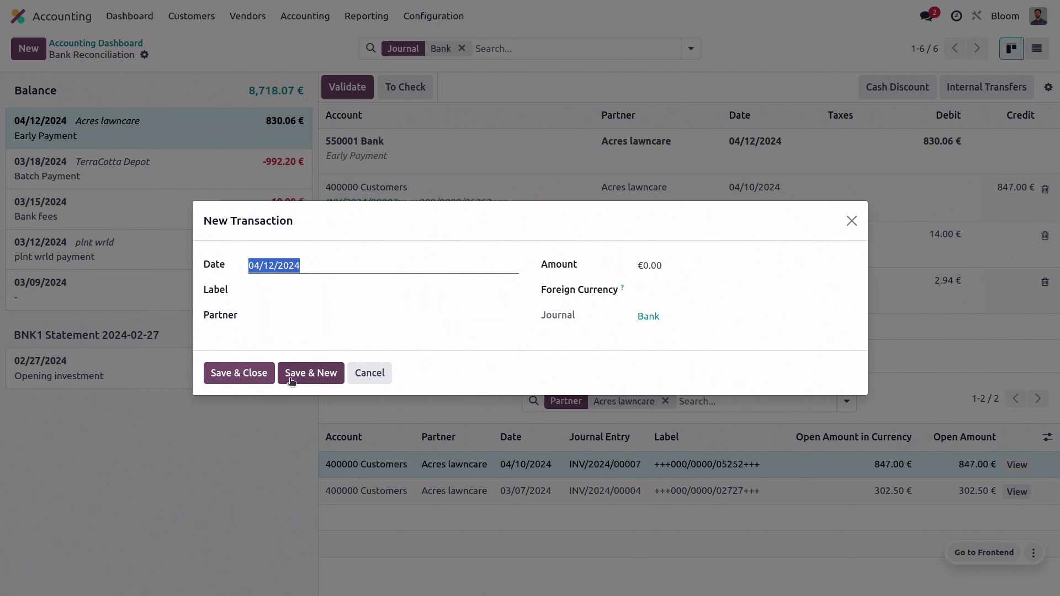
click(371, 375)
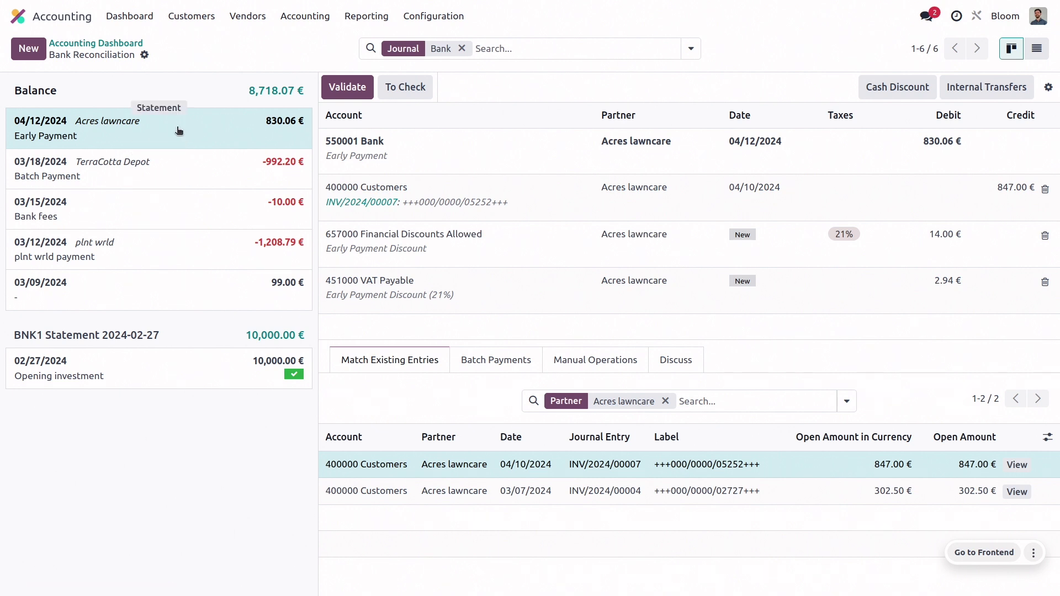
Create the statement "BNK1 Statement 2024-04-12" from the 04/12/2024 Early Payment transaction, with starting balance €10,000.00 and ending balance €8,718.07.
click(150, 110)
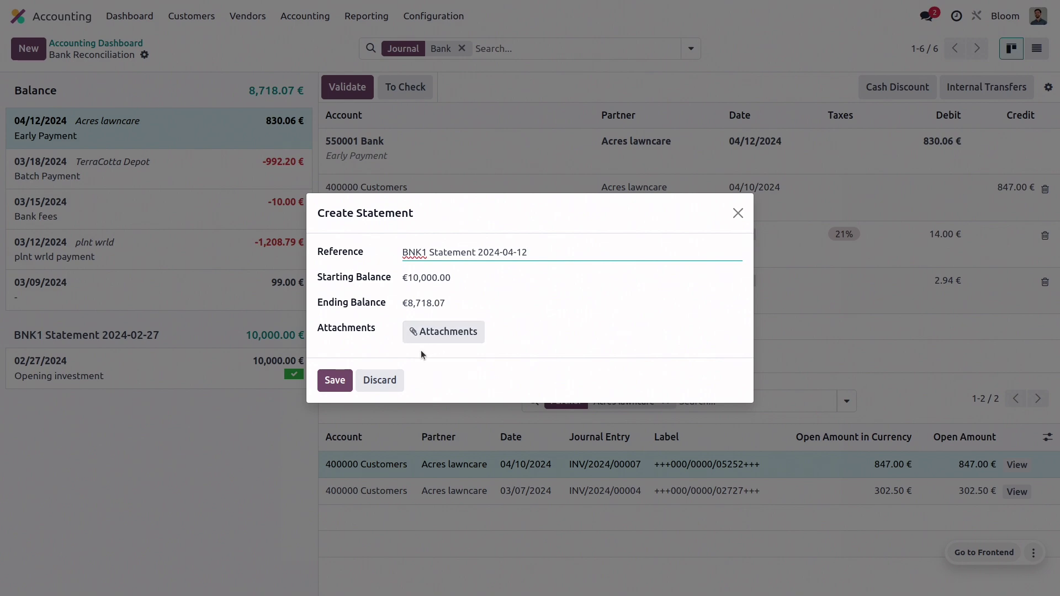
click(336, 381)
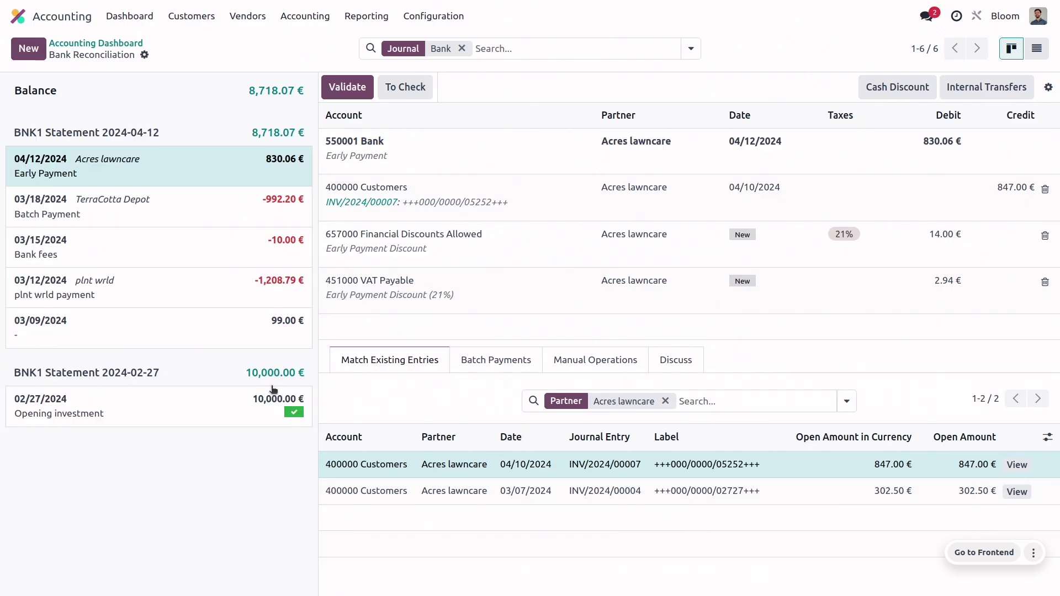
Review the details of BNK1 Statement 2024-04-12 without saving changes and view the bank transactions as a list.
click(281, 135)
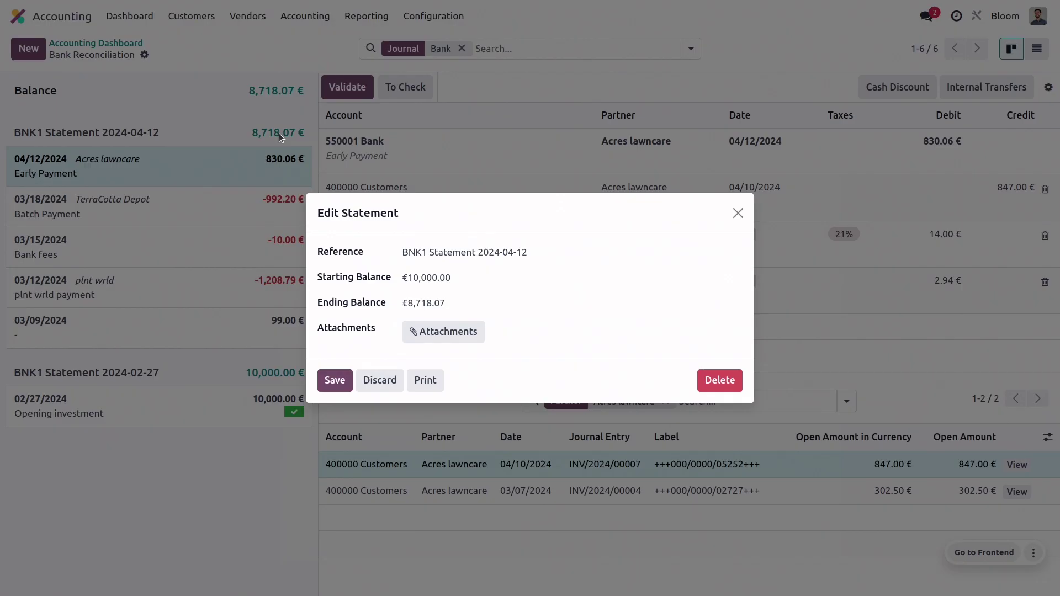
click(462, 252)
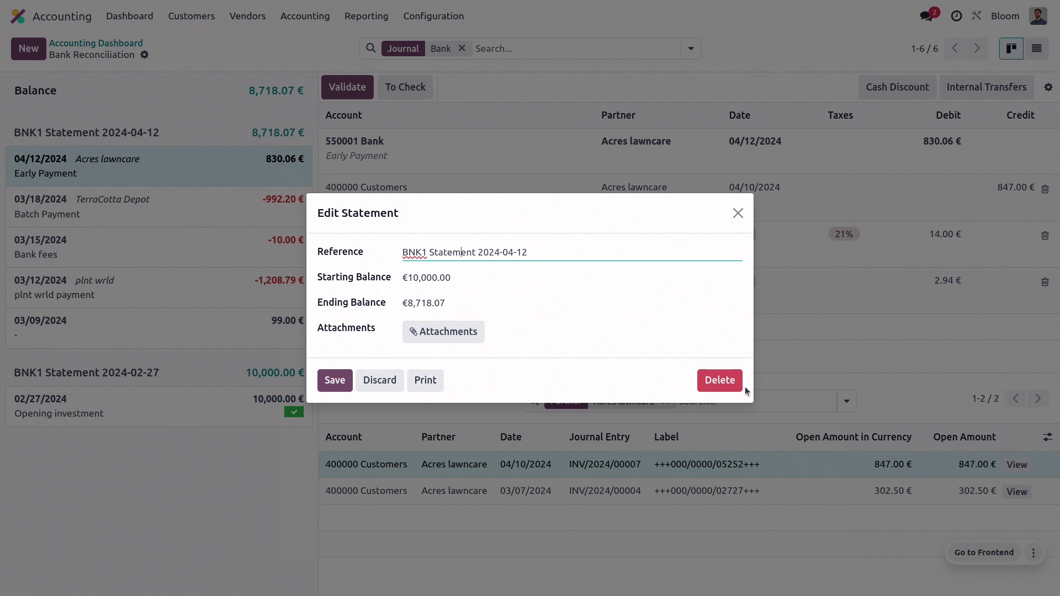
click(392, 386)
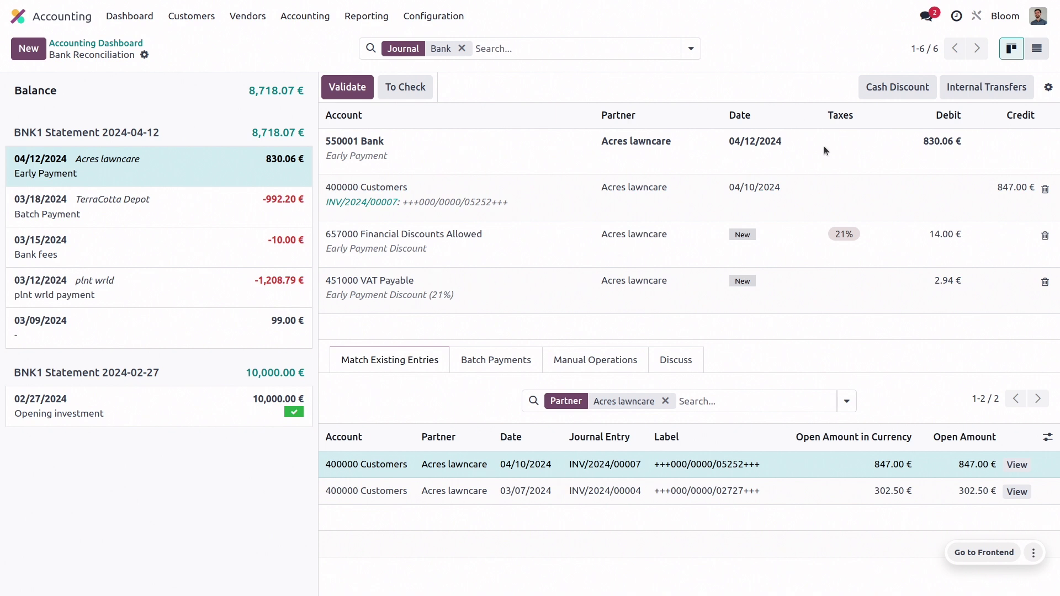
click(1037, 49)
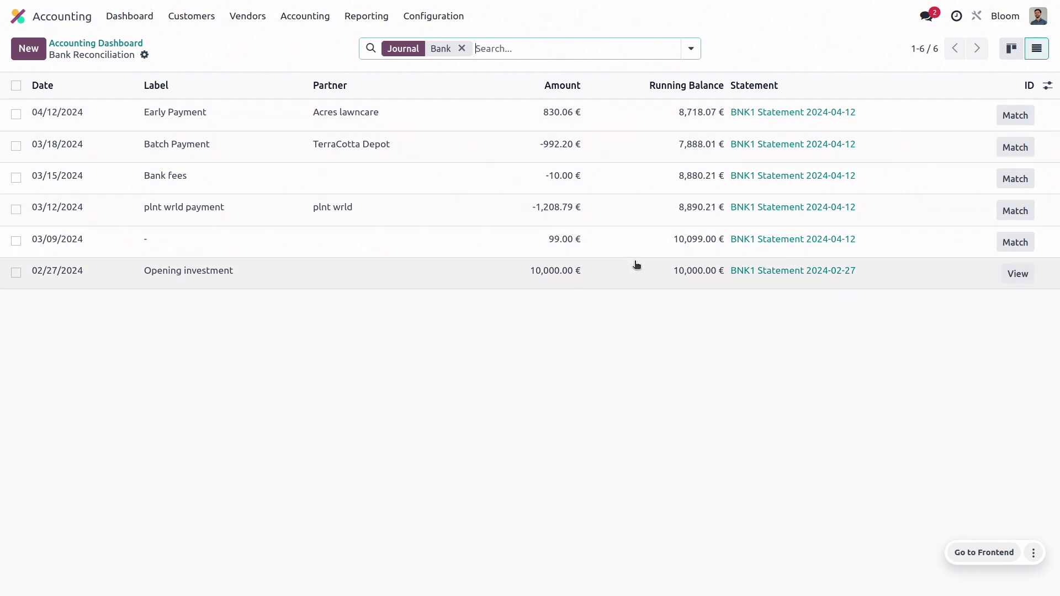
Return to the reconciliation view and validate the Acres lawncare Early Payment against invoice INV/2024/00007 with its early payment discount.
click(1016, 50)
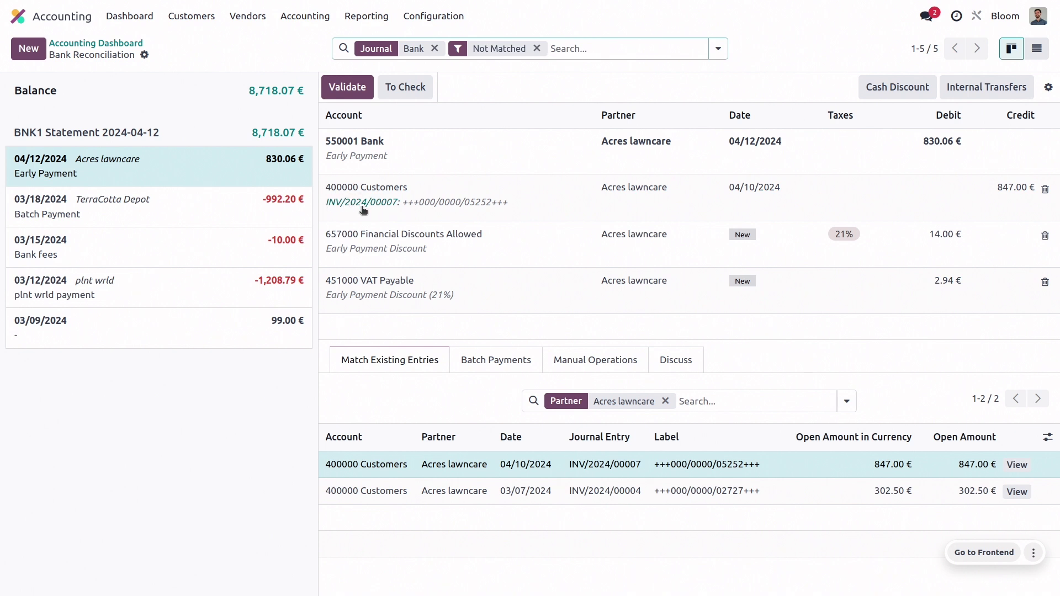
click(344, 88)
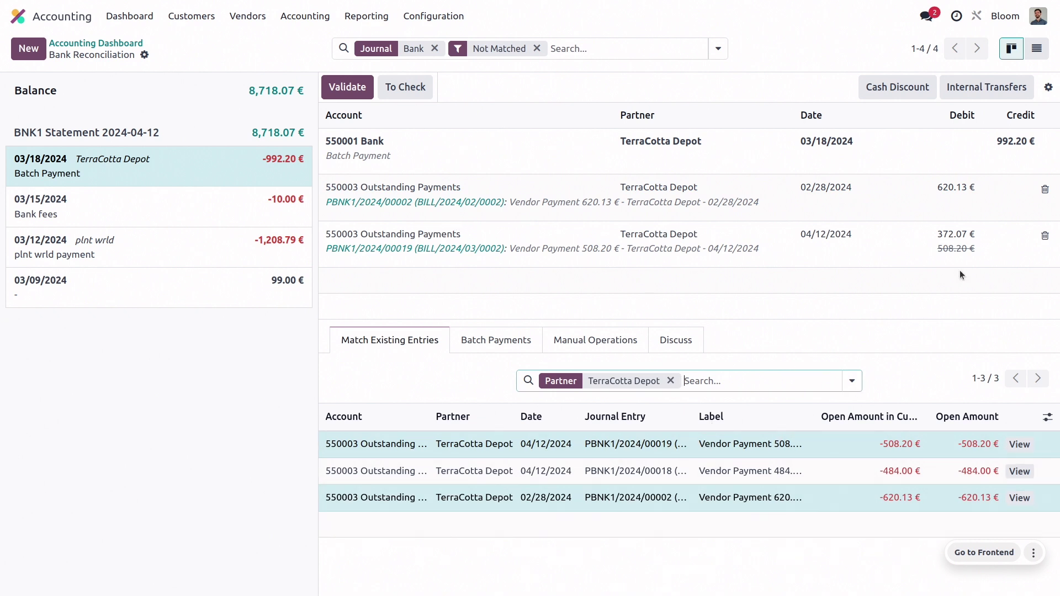
Replace the proposed matches of the TerraCotta Depot transaction with batch payment BATCH/OUT/2024/0009 and validate it.
click(1045, 190)
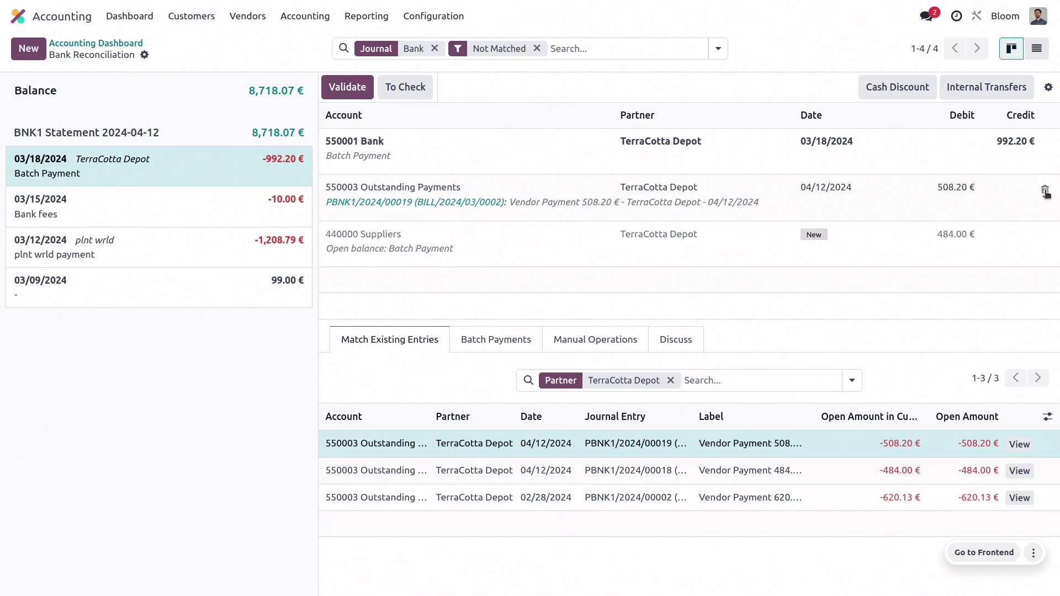
click(1045, 190)
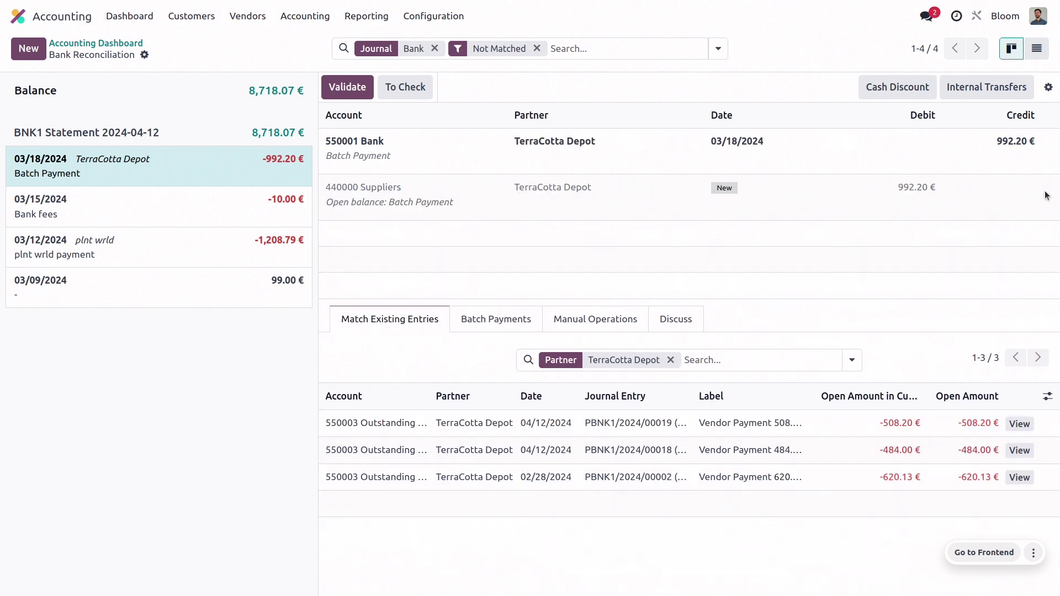
click(495, 324)
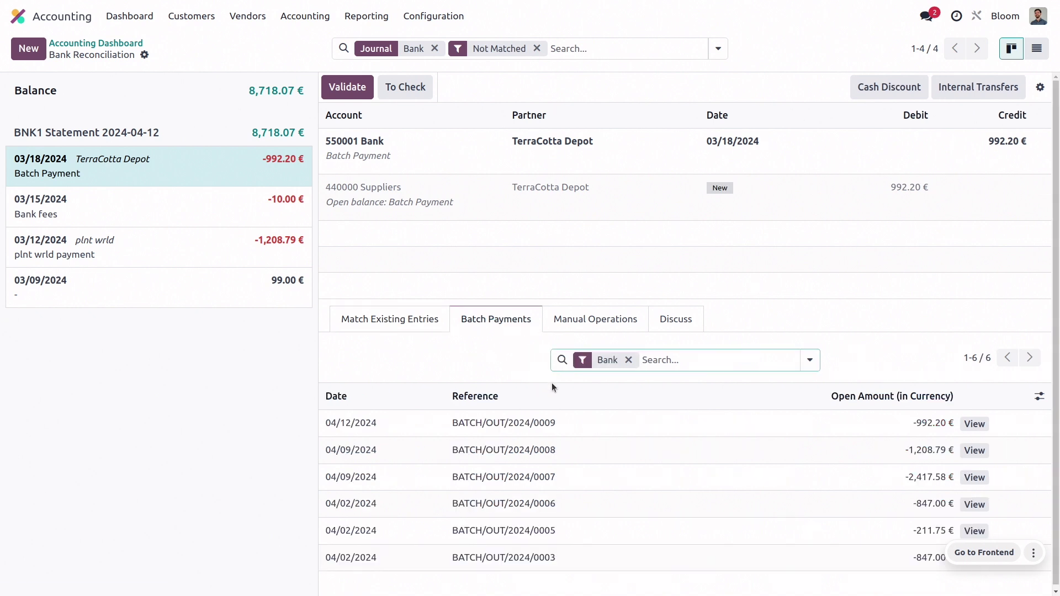
click(842, 428)
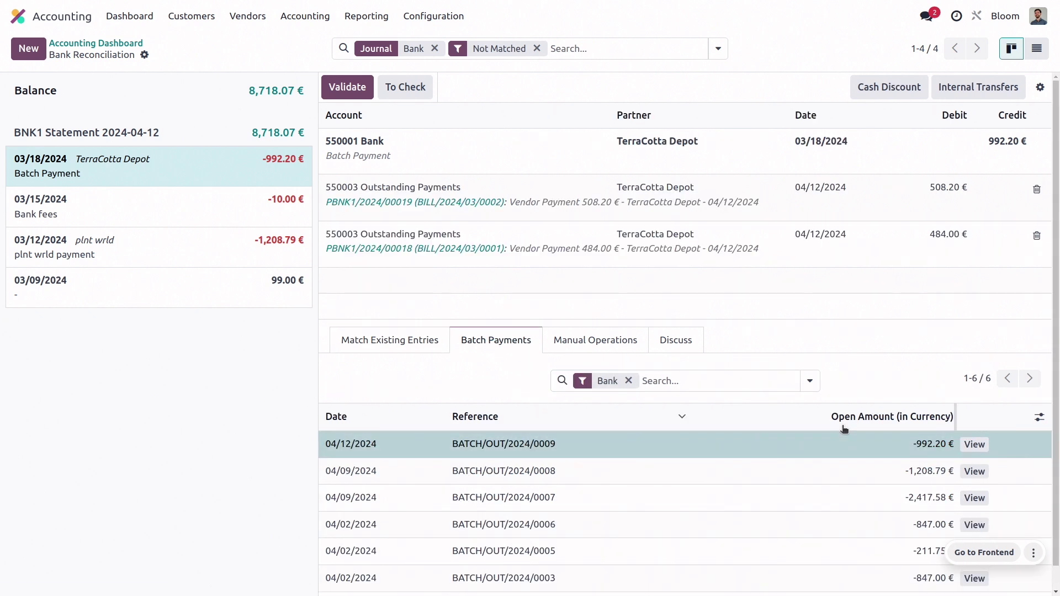
click(338, 87)
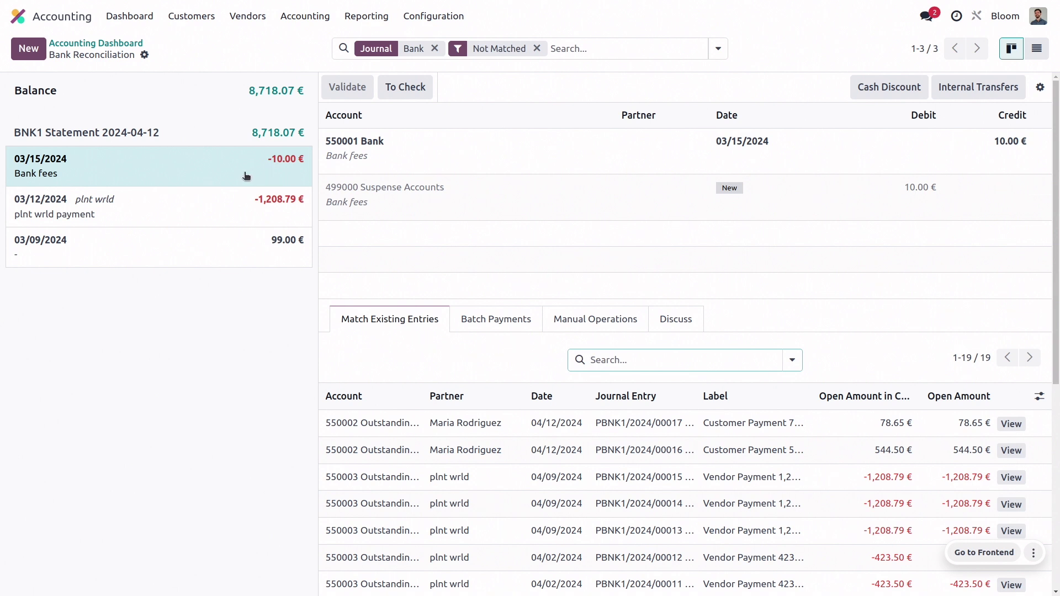
Manually assign the Bank fees transaction to account 643000 Miscellaneous Operating Charges and validate it.
click(586, 326)
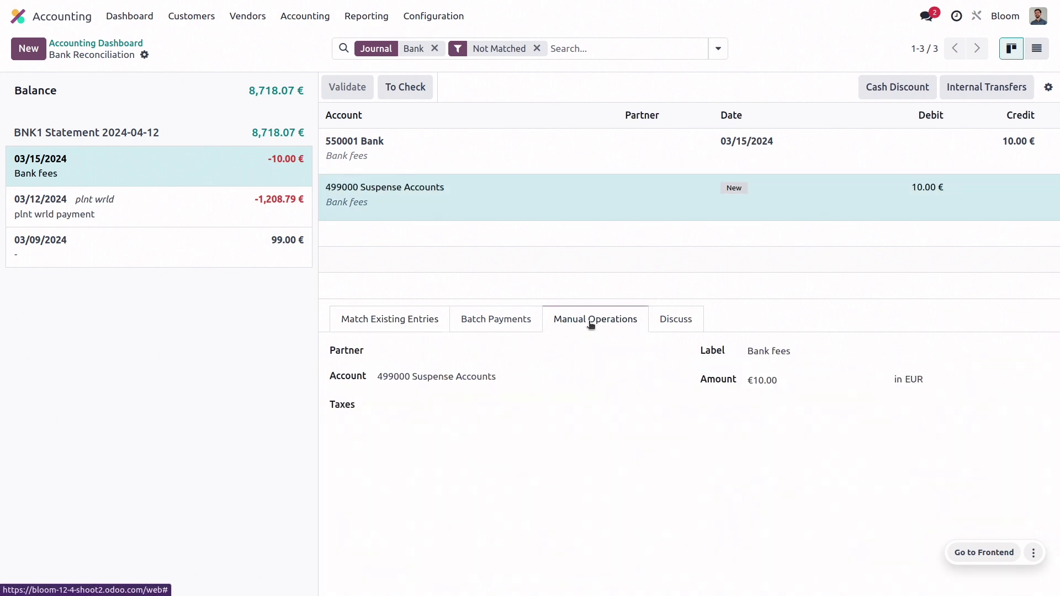
click(476, 376)
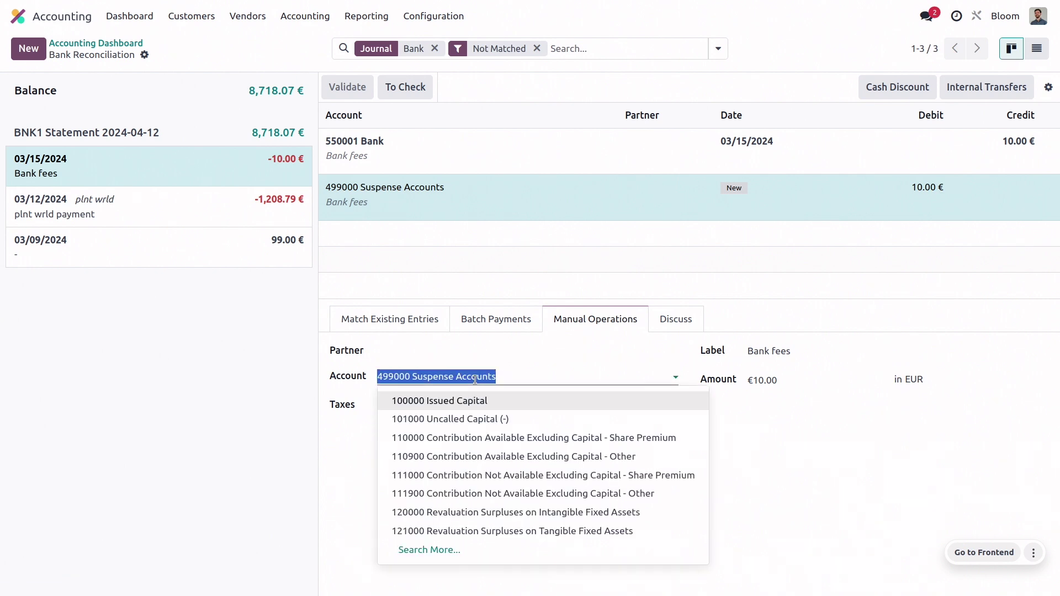
text(misc)
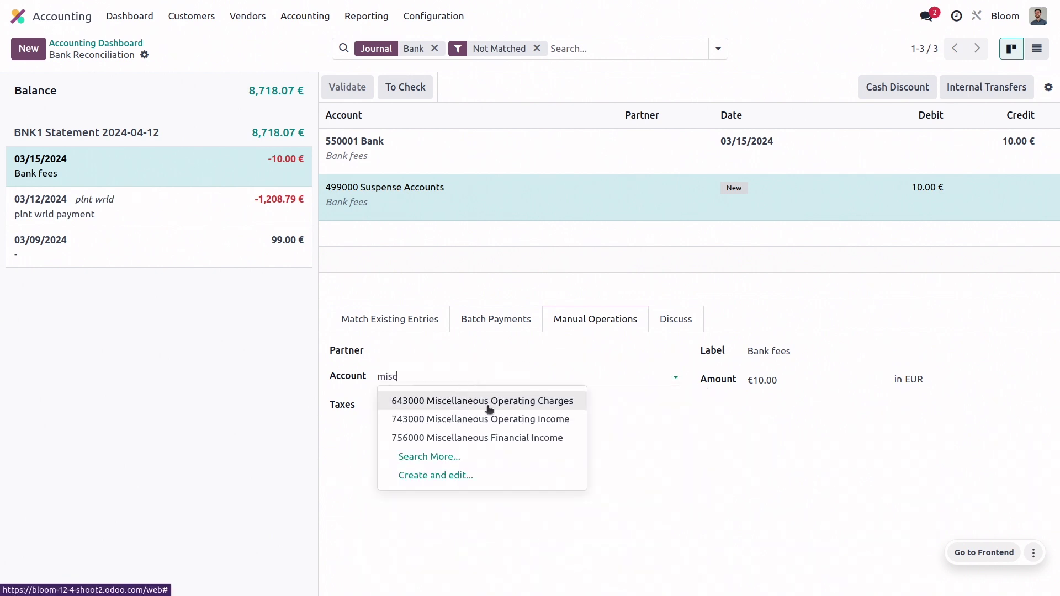
click(476, 400)
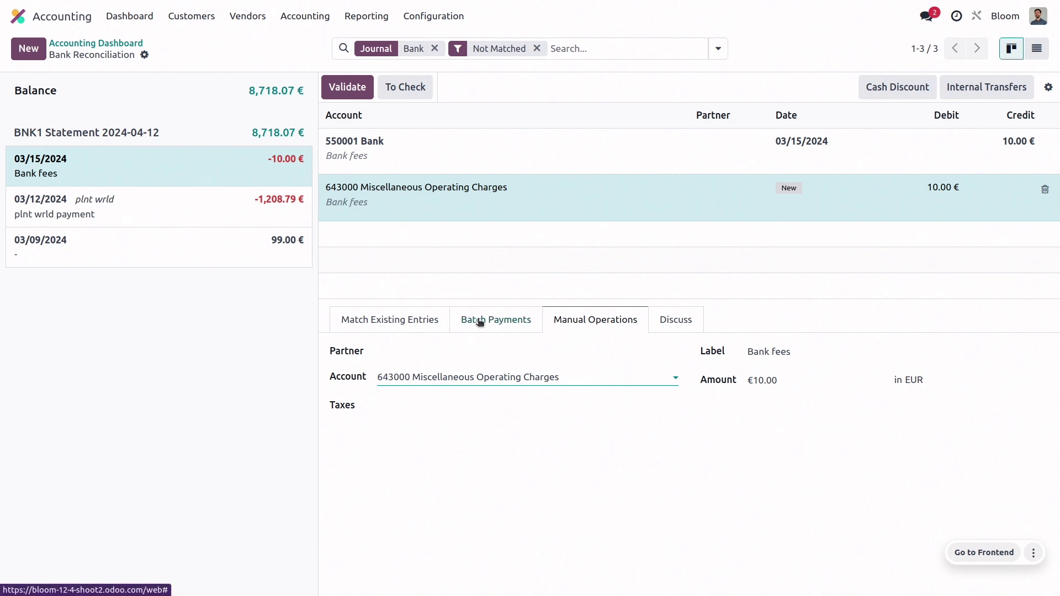
click(355, 88)
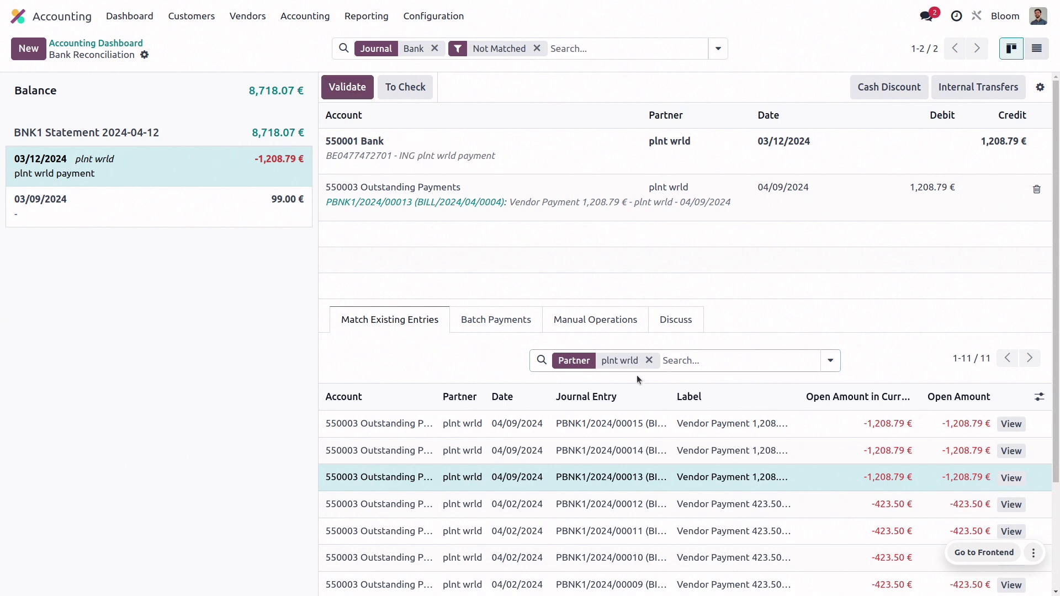
Replace the plnt wrld transaction's proposed match with PBNK1/2024/00014 (BILL/2024/04/0003), found by searching journal items for 003, and validate it.
mouse_move(602, 363)
click(1040, 191)
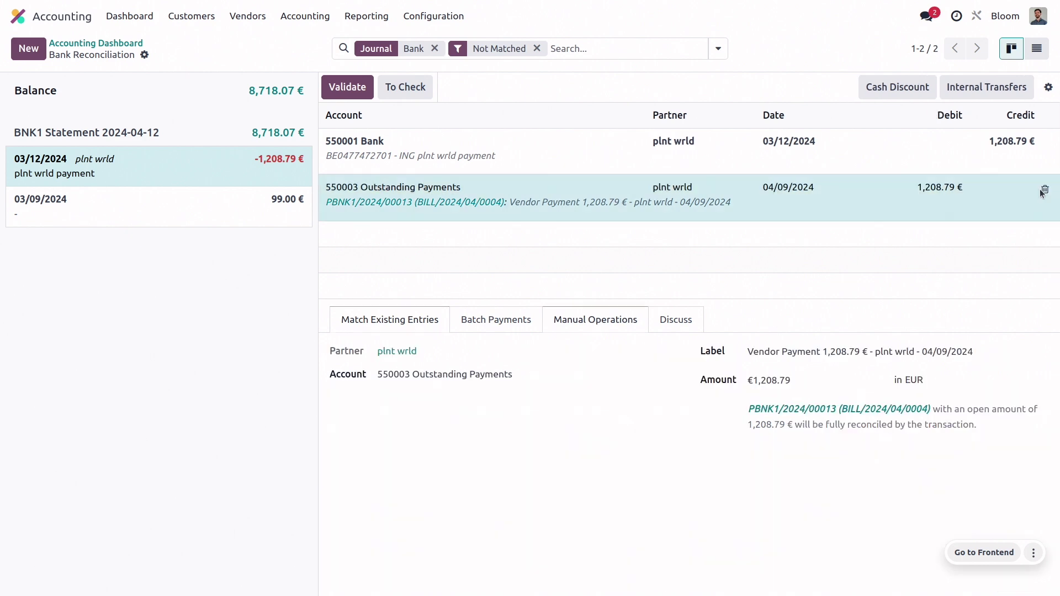
click(1044, 191)
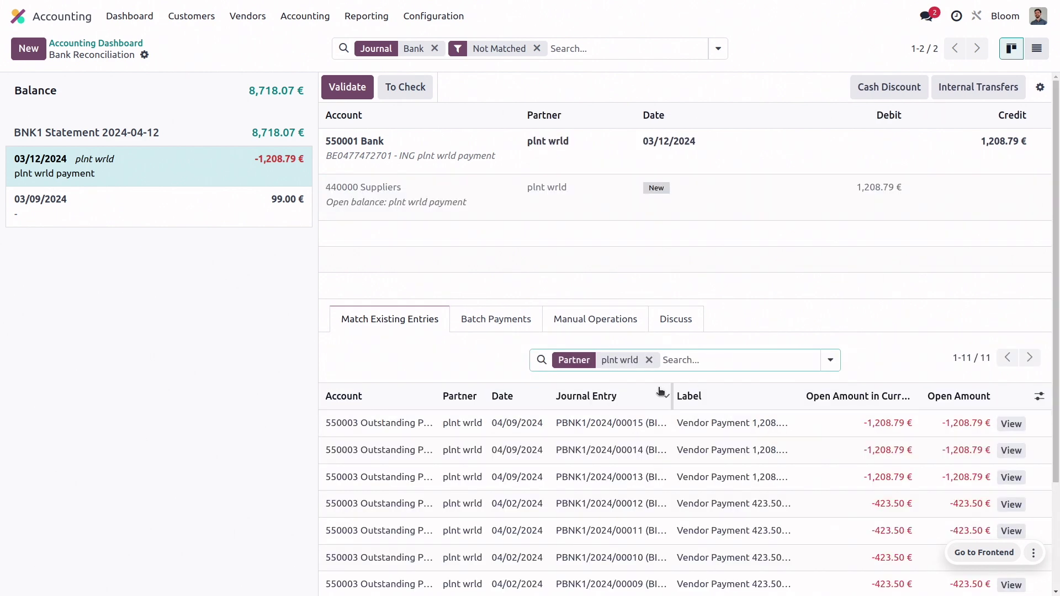
text(003)
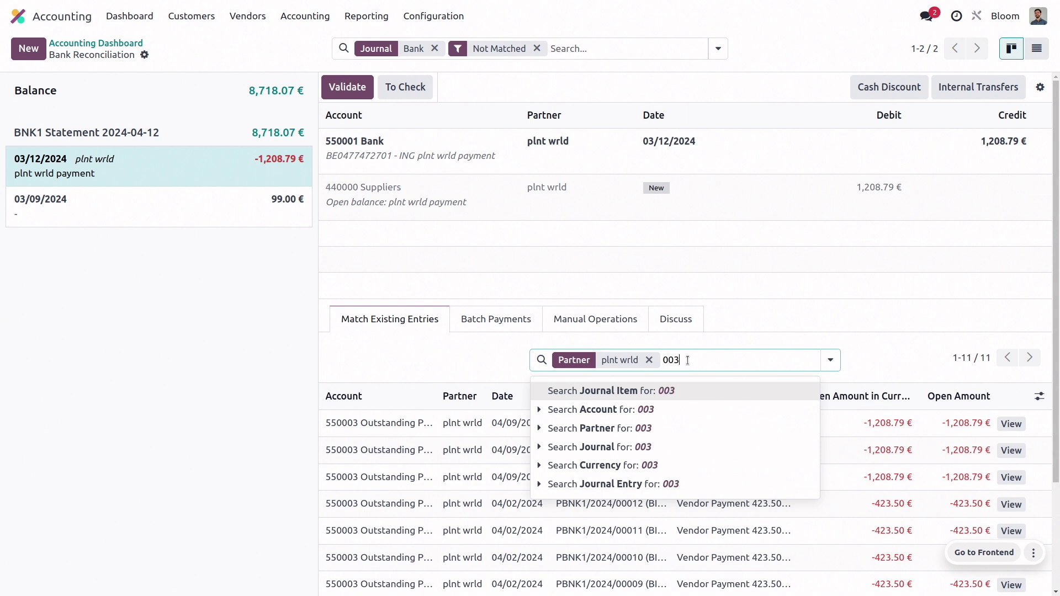
key(Return)
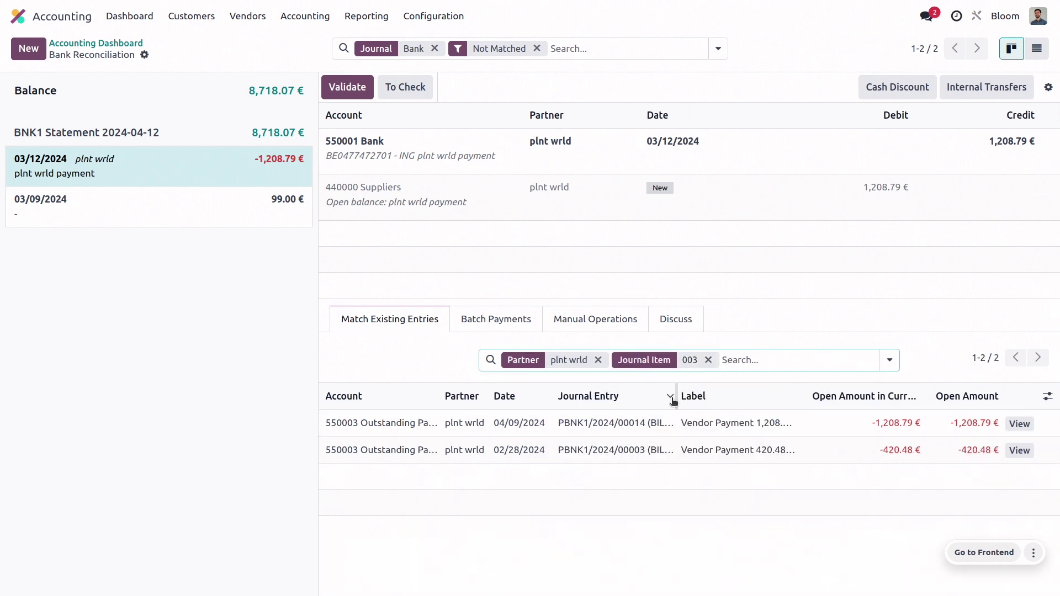
drag(677, 397, 742, 397)
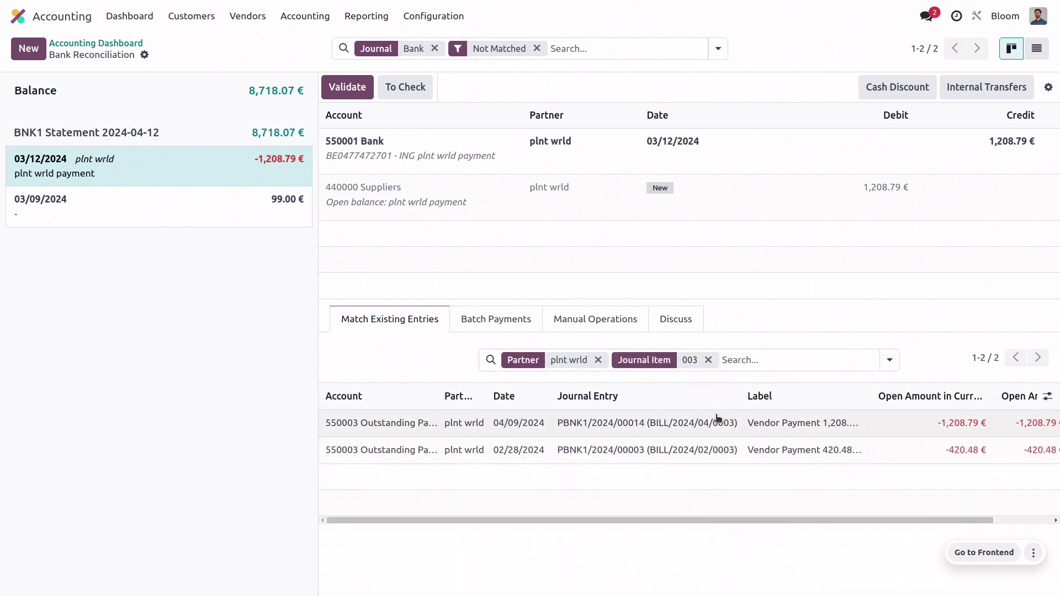
click(675, 428)
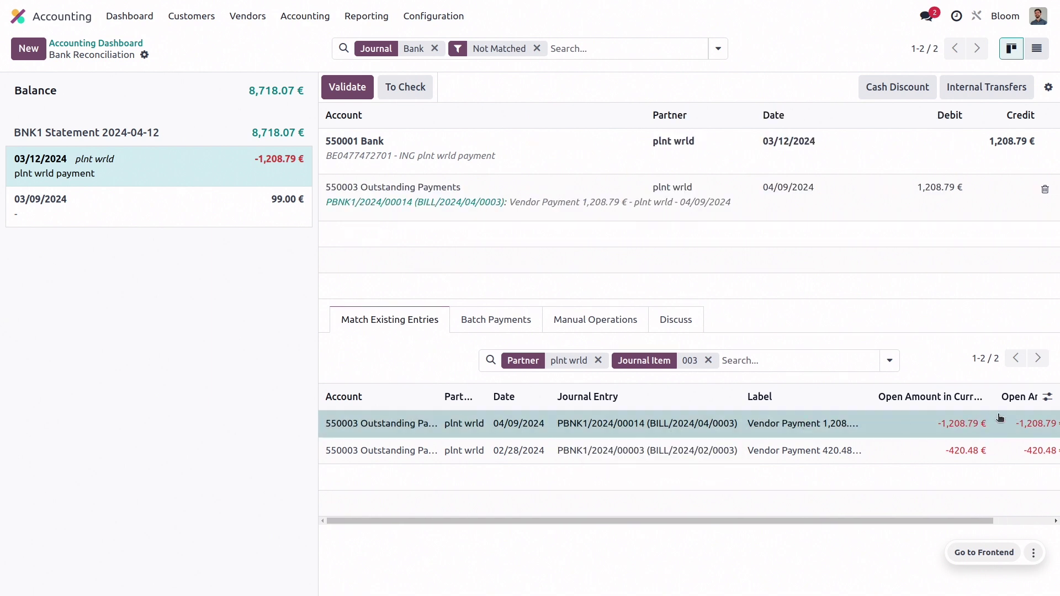
click(344, 95)
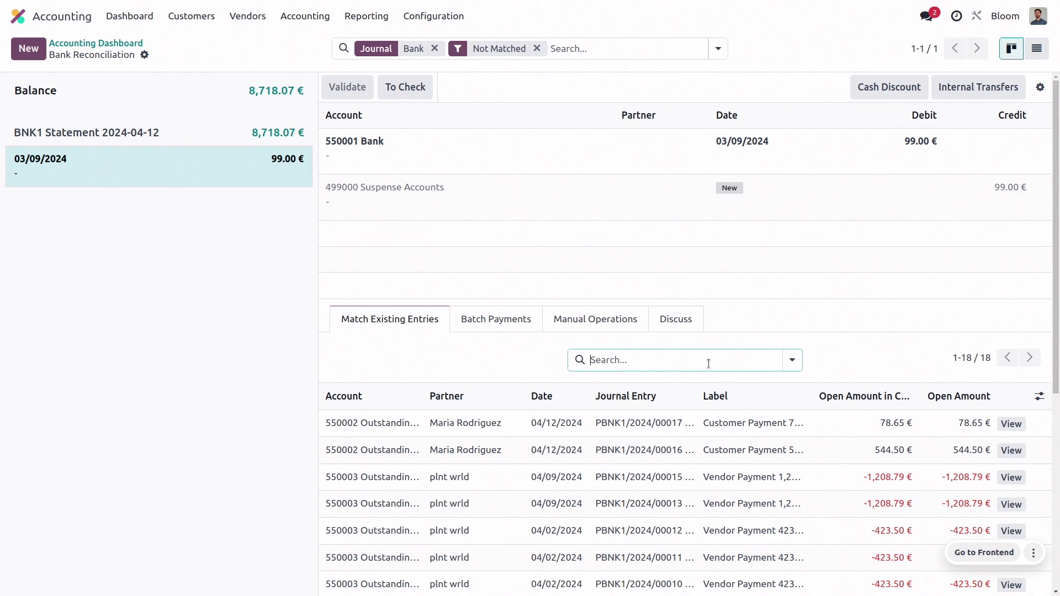
Flag the 03/09/2024 transaction as To Check after searching journal items for 99, and return to the Accounting Dashboard.
text(99)
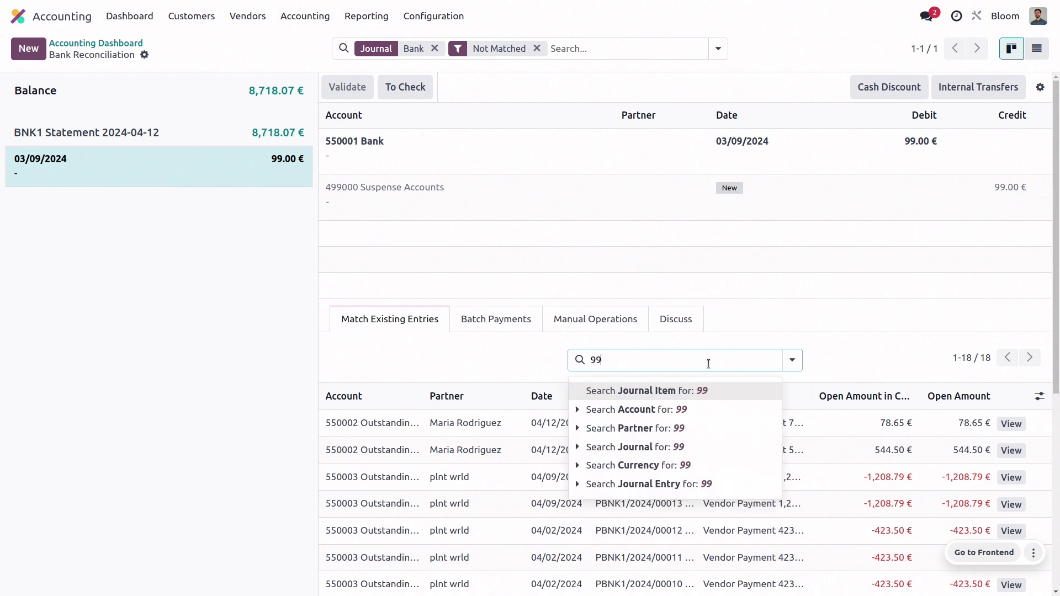
click(718, 392)
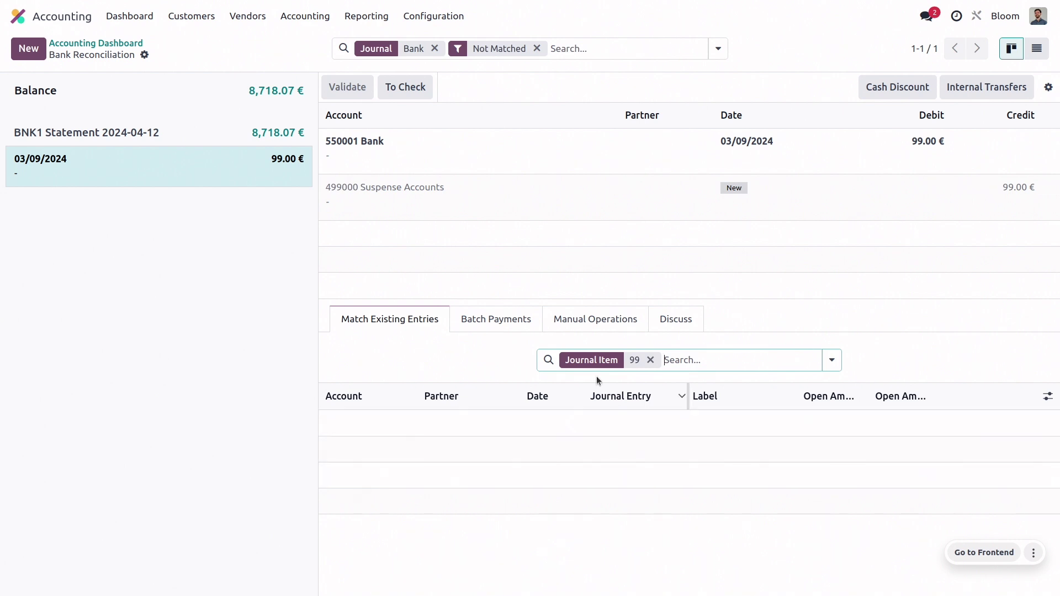
click(404, 88)
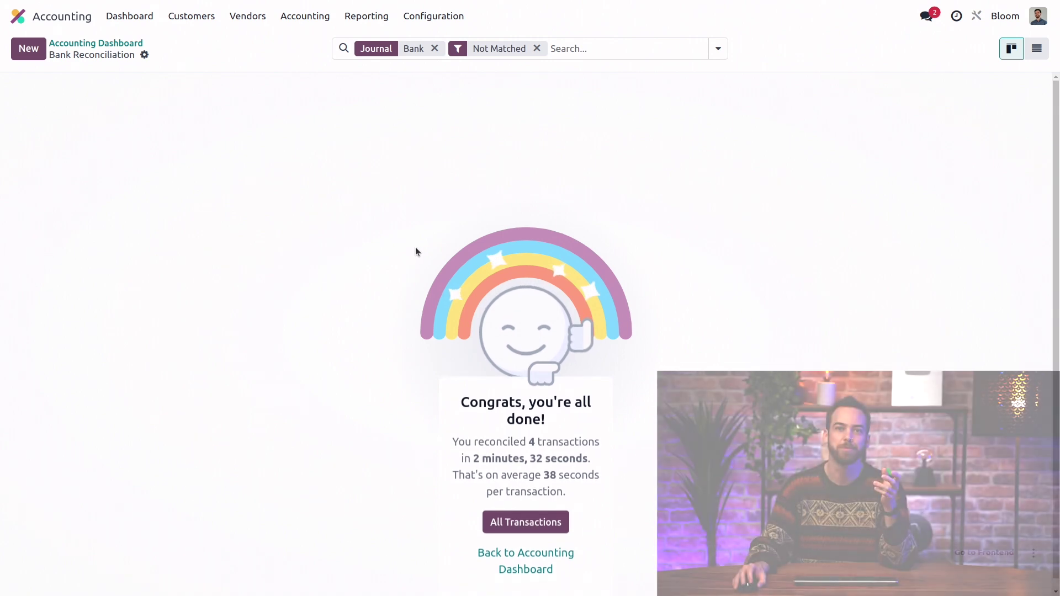
click(147, 24)
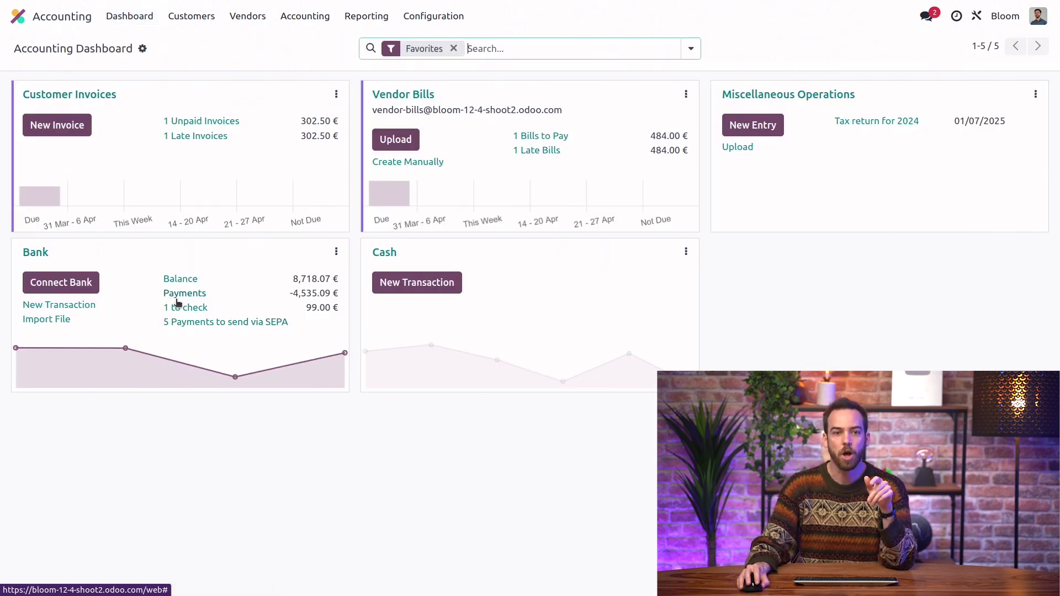